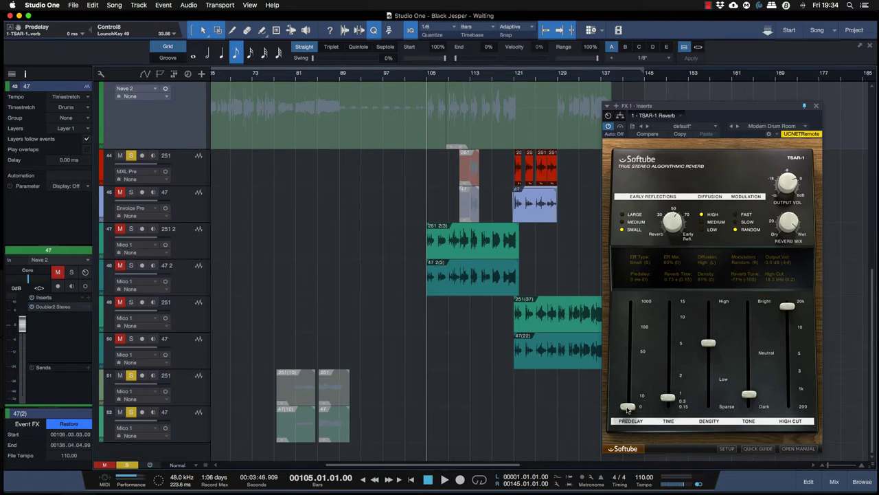
- On the TSAR-1, set the reverb time to 2.55 s, the reverb tone to -19% and the high cut to 6.4 kHz
mouse_move(627, 407)
mouse_down()
mouse_move(629, 335)
mouse_move(630, 419)
mouse_move(631, 394)
mouse_move(630, 410)
mouse_up()
drag(666, 397, 671, 369)
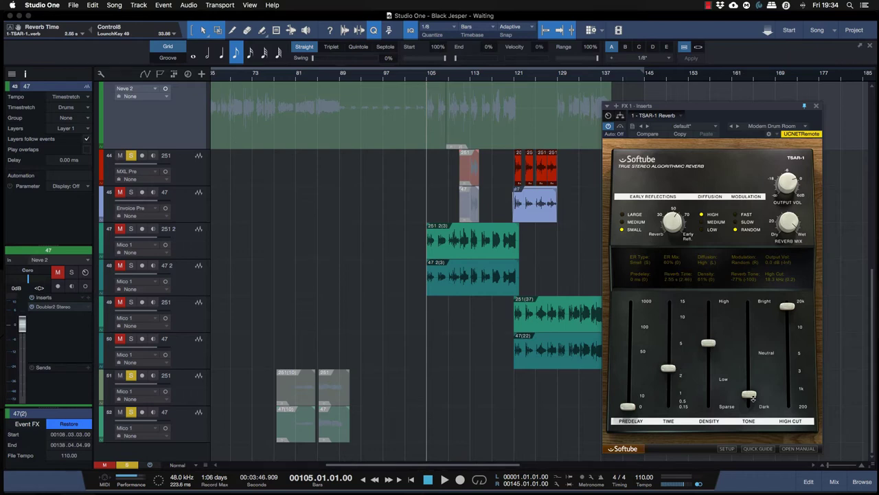
drag(752, 399, 765, 357)
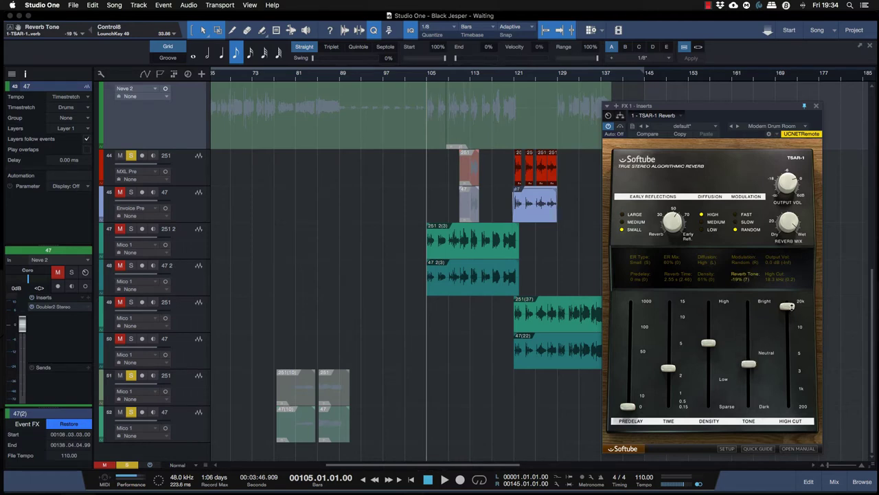
drag(787, 306, 788, 336)
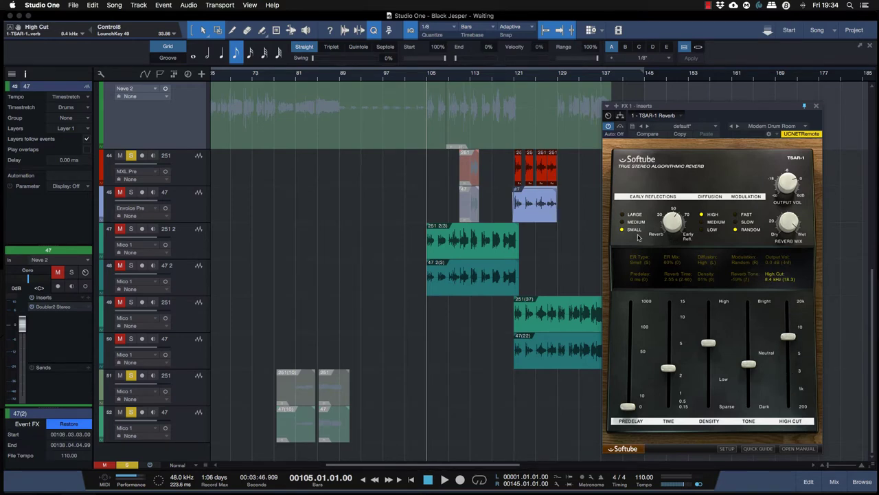
- Try the early reflection size and modulation options, ending on Small and Random, and set the output volume to 1.7 dB
click(622, 216)
click(736, 222)
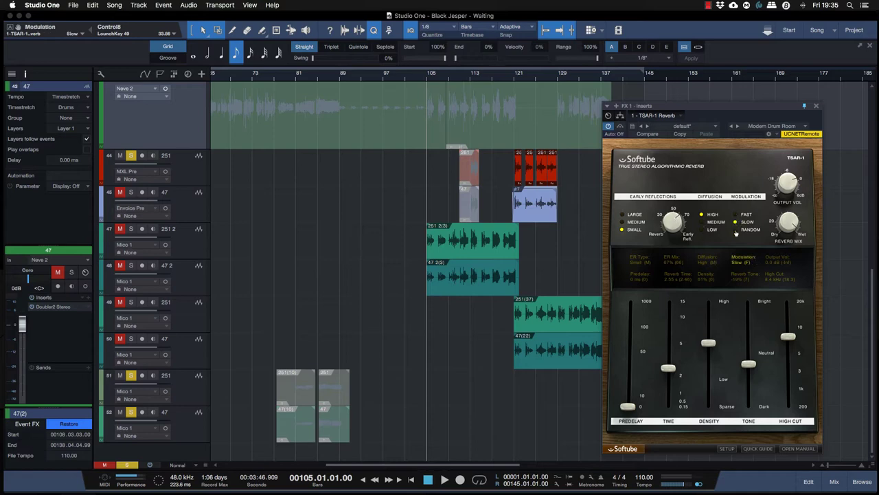
click(735, 230)
drag(791, 180, 787, 185)
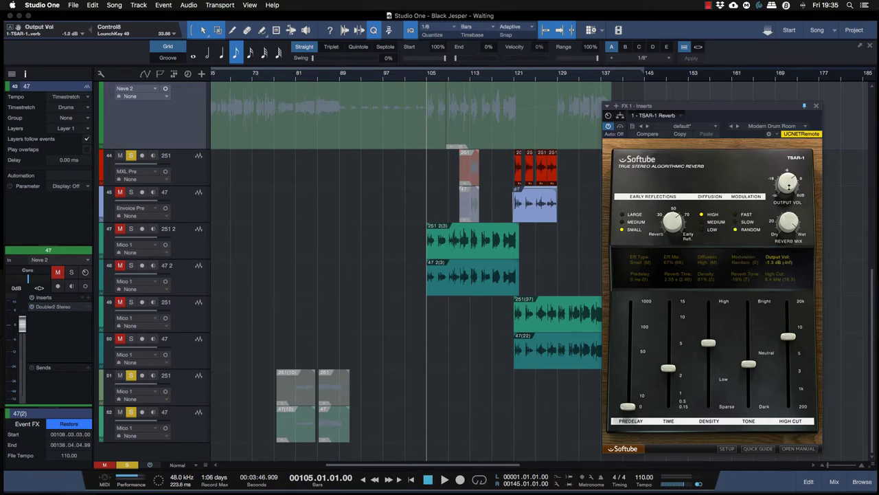
- Load the Modern Drum Plate preset in the TSAR-1 reverb
click(771, 126)
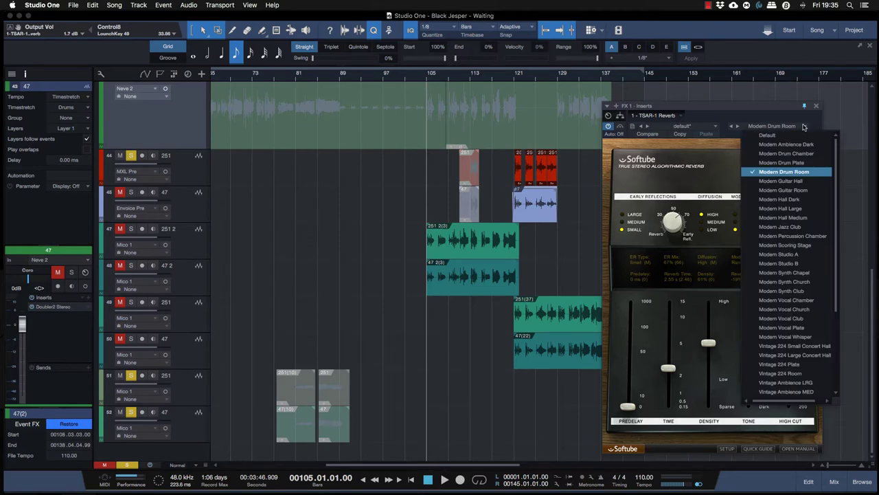
click(790, 163)
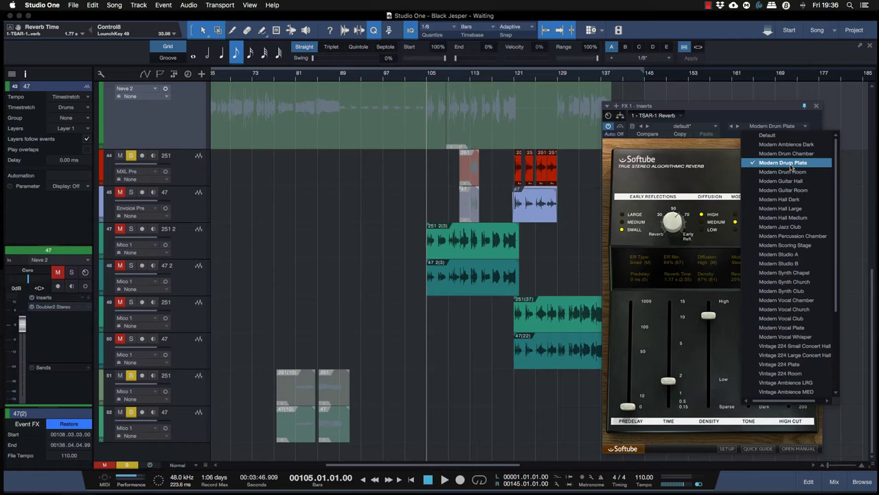
click(771, 115)
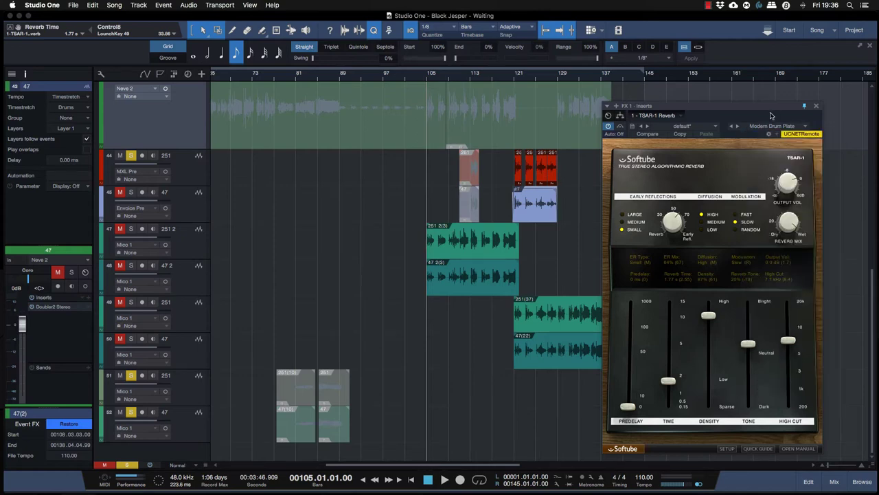
- During playback from bar 105, set the reverb tone to -25%, density to 37%, predelay to 15 ms and reverb time to 0.58 s
key(space)
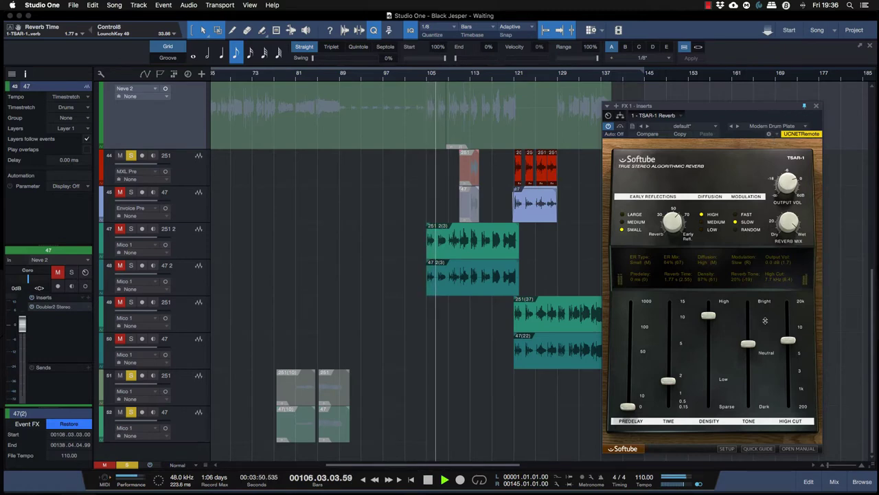
drag(748, 343, 750, 367)
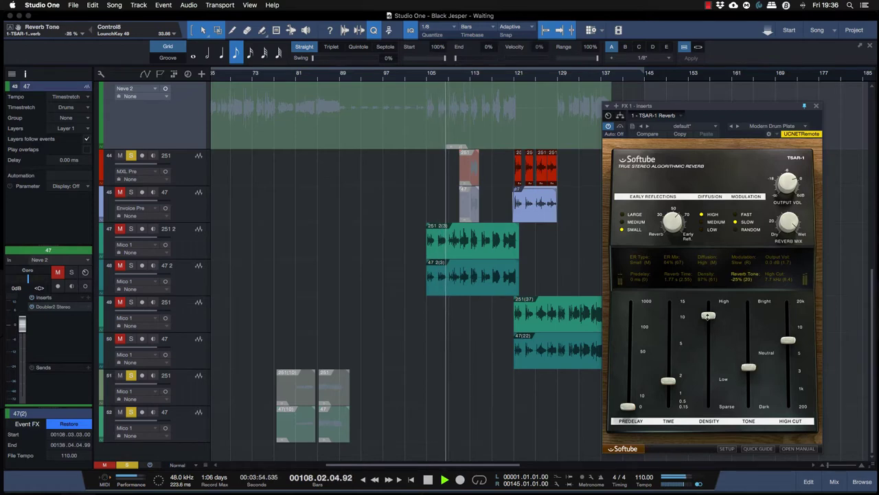
drag(708, 315, 668, 399)
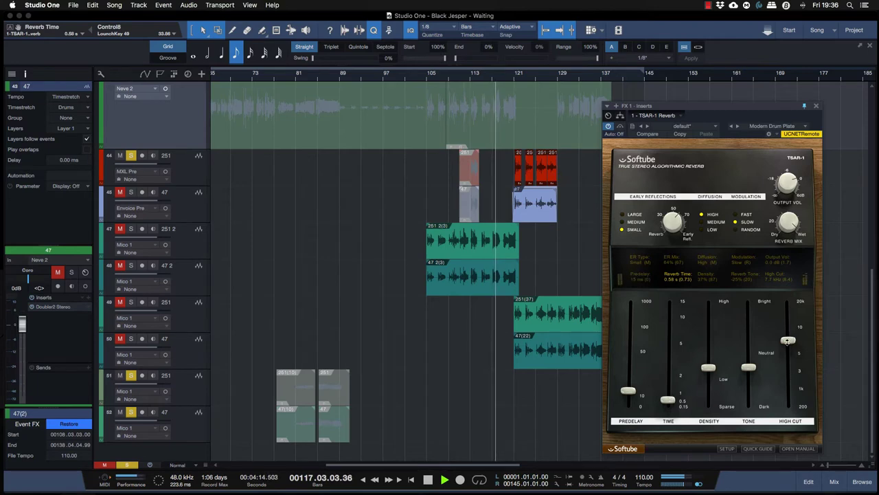
- Brighten the reverb during playback with tone 63%, density 34% and high cut 13.7 kHz, and stop playback
drag(749, 366, 752, 320)
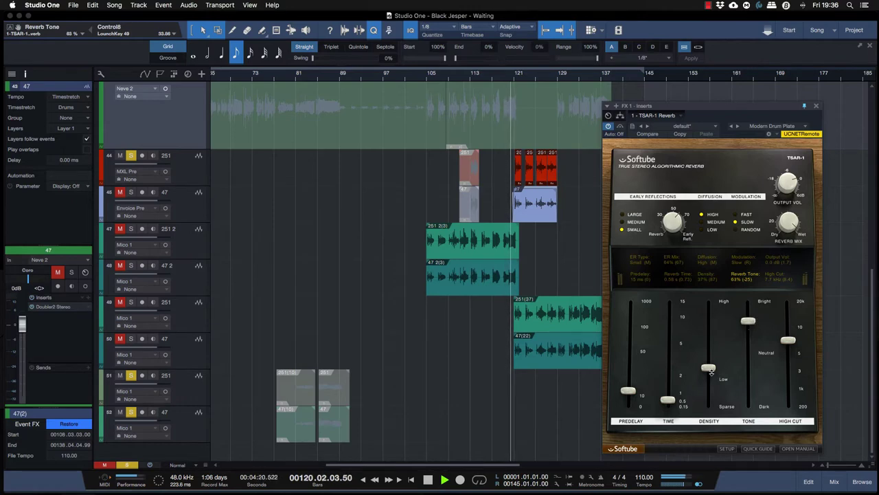
drag(709, 368, 727, 371)
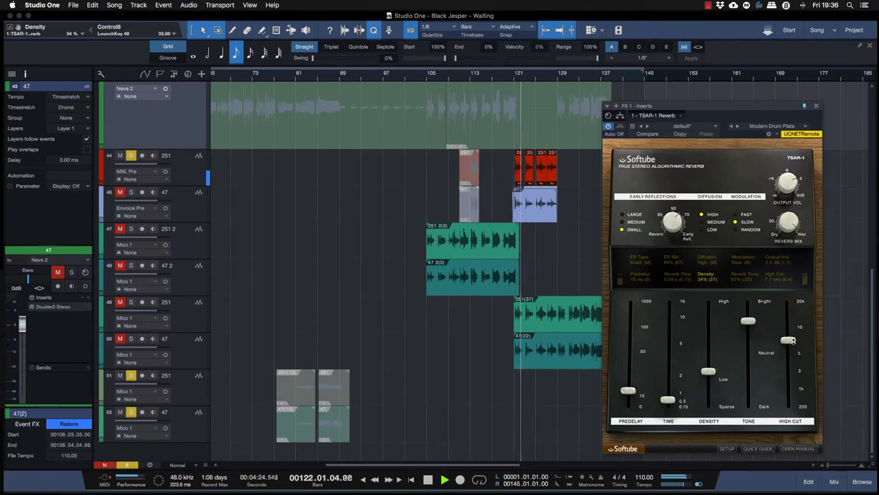
drag(789, 341, 794, 318)
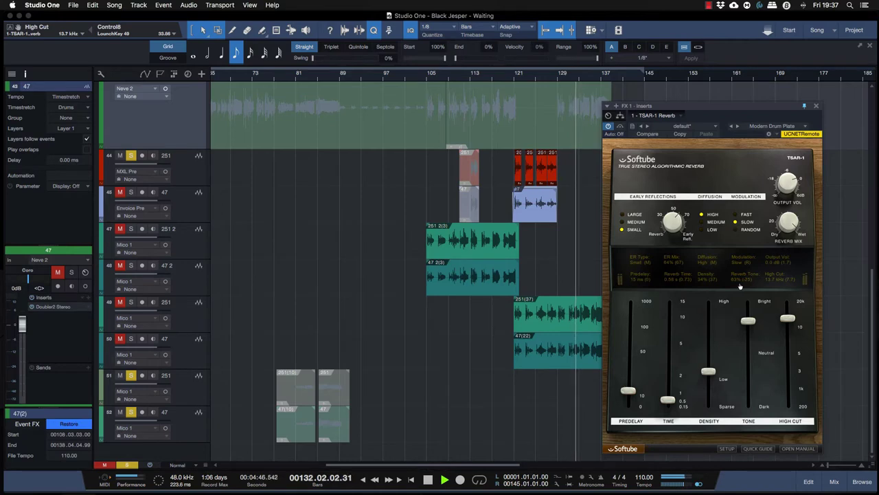
key(space)
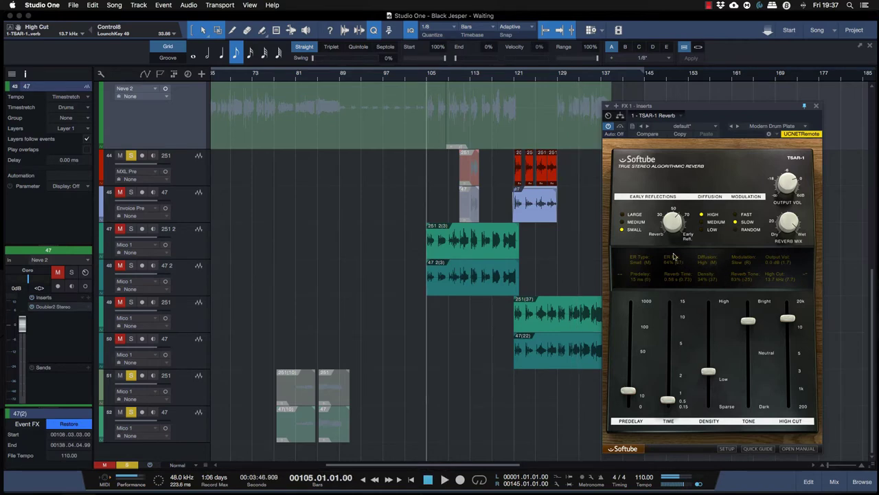
- Load the Modern Hall Dark preset and, during playback, set the reverb time to 0.52 s and the high cut to 1.6 kHz
click(804, 128)
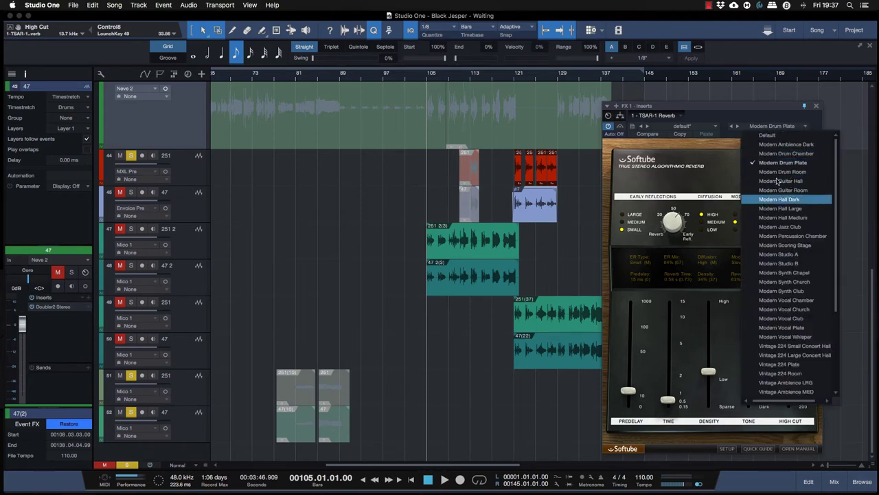
key(Return)
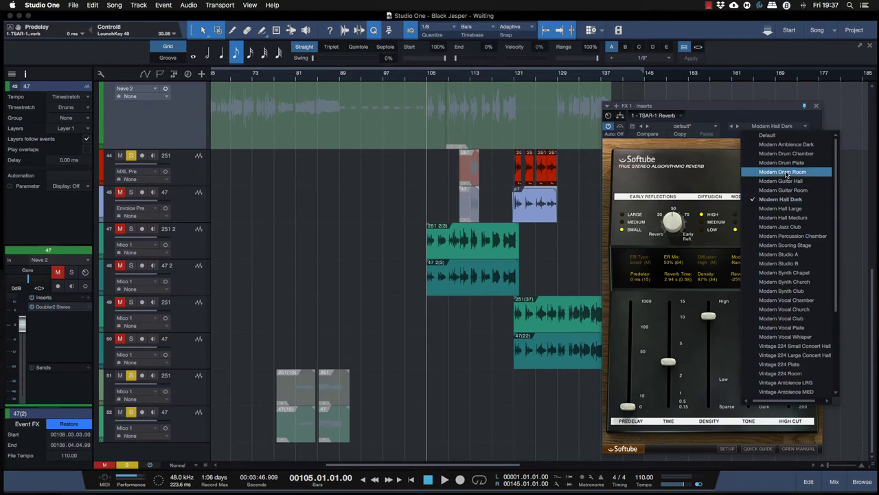
key(Escape)
key(space)
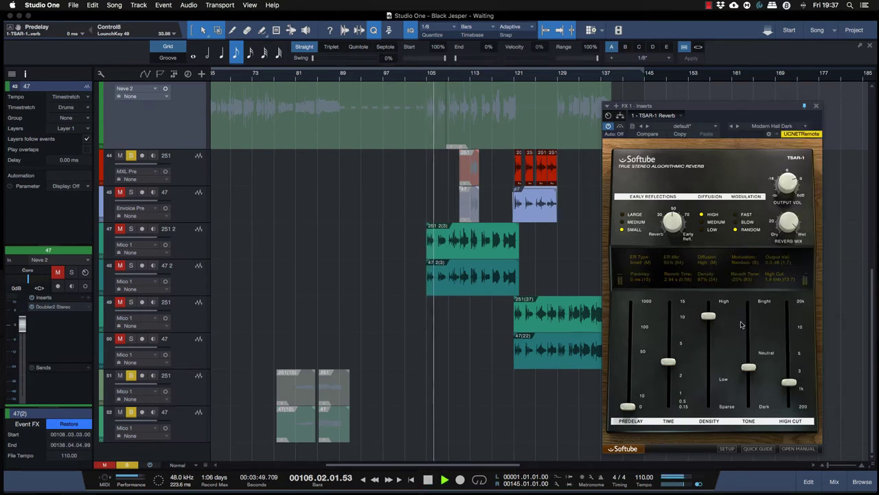
drag(669, 362, 675, 402)
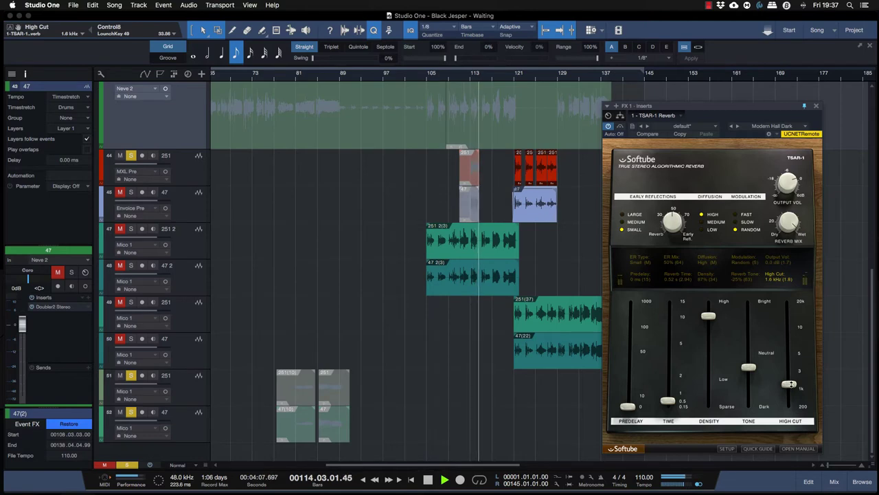
- Add a Pro EQ after the reverb on FX 1 and enable its low cut at 218 Hz
click(836, 484)
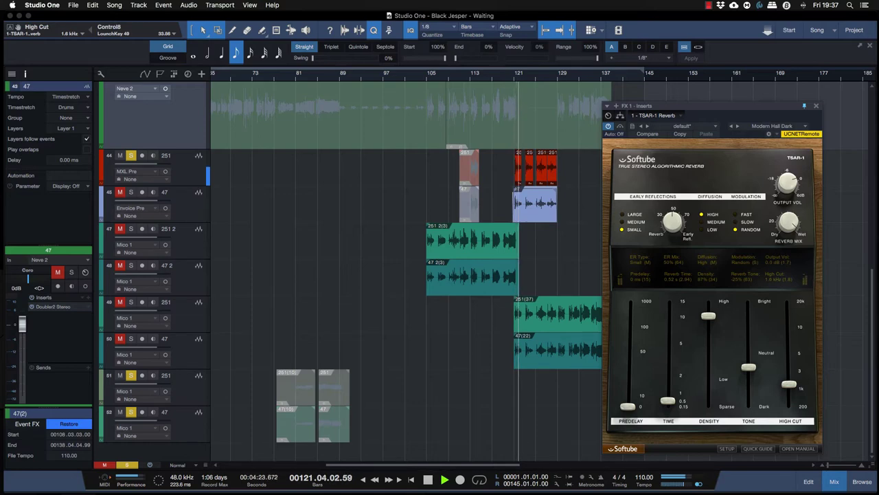
drag(778, 106, 438, 104)
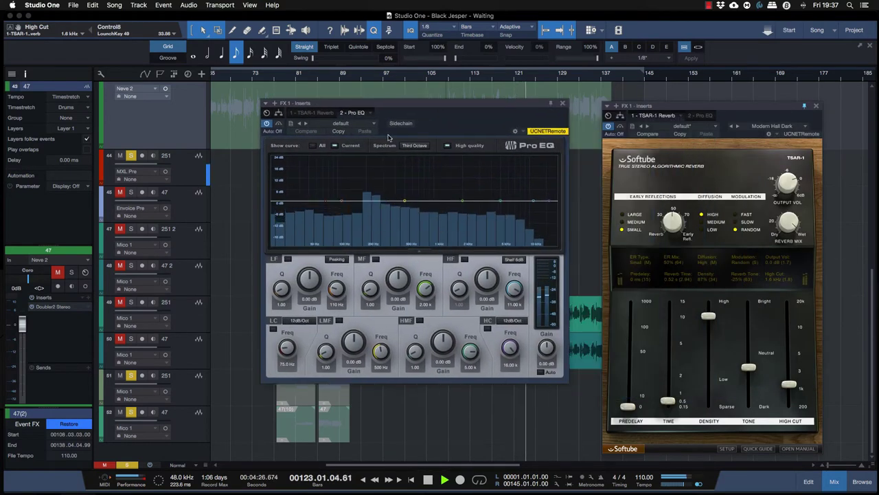
double_click(323, 202)
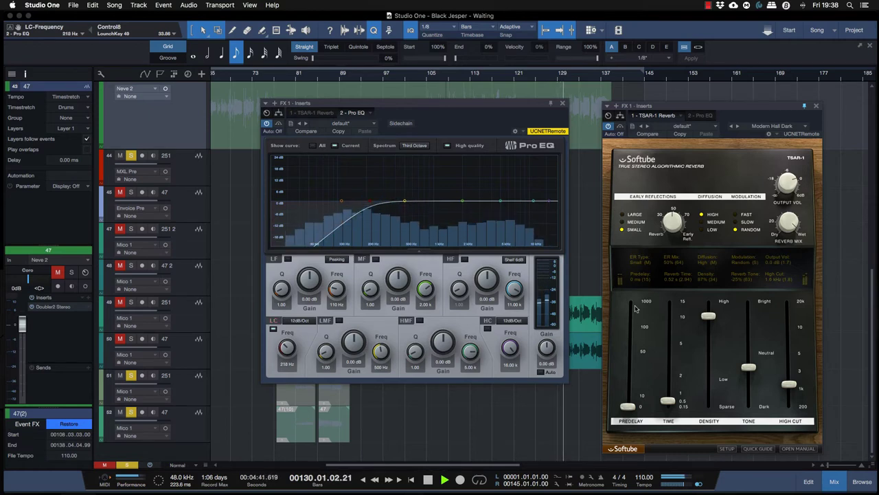
- Compare the soloed vocals with the reverb bypassed and engaged, close the Pro EQ window and stop playback
click(620, 127)
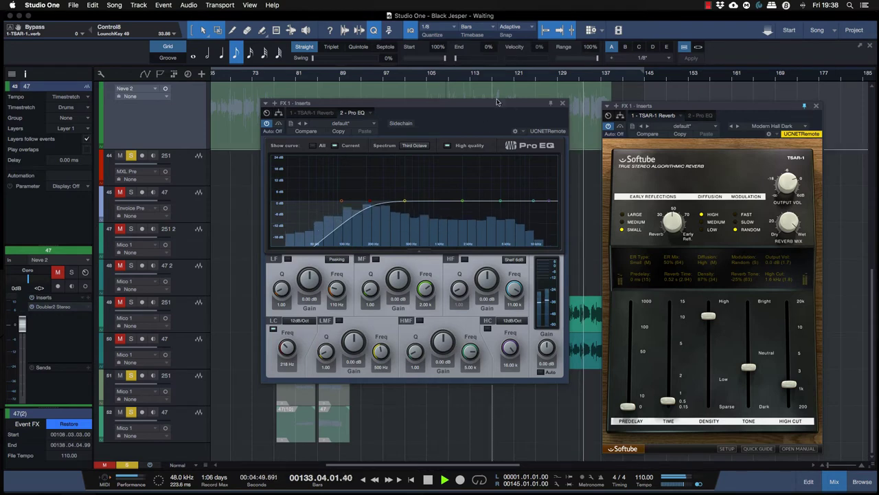
click(563, 103)
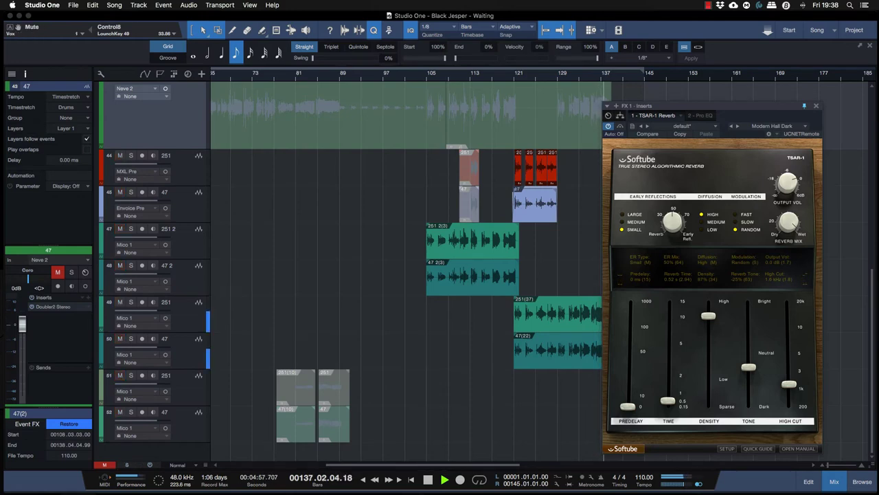
key(space)
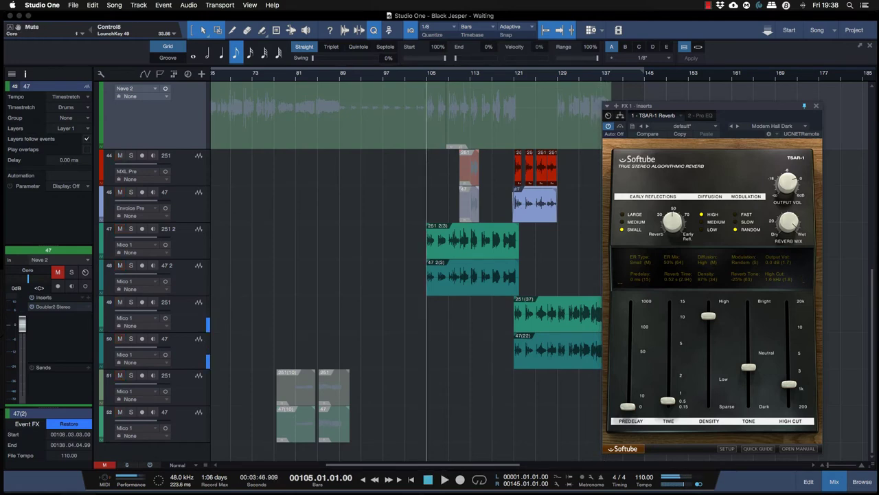
- Play the unsoloed mix from bar 105 and compare it with the TSAR-1 reverb bypassed and engaged
key(space)
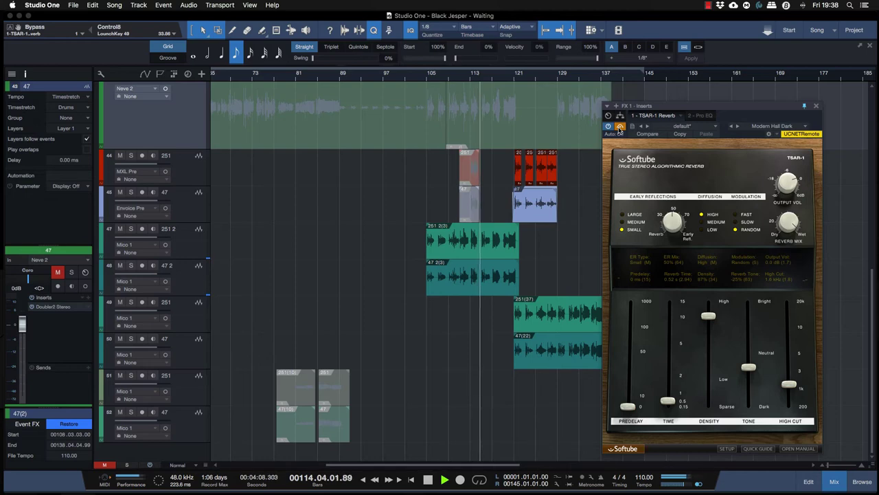
click(619, 129)
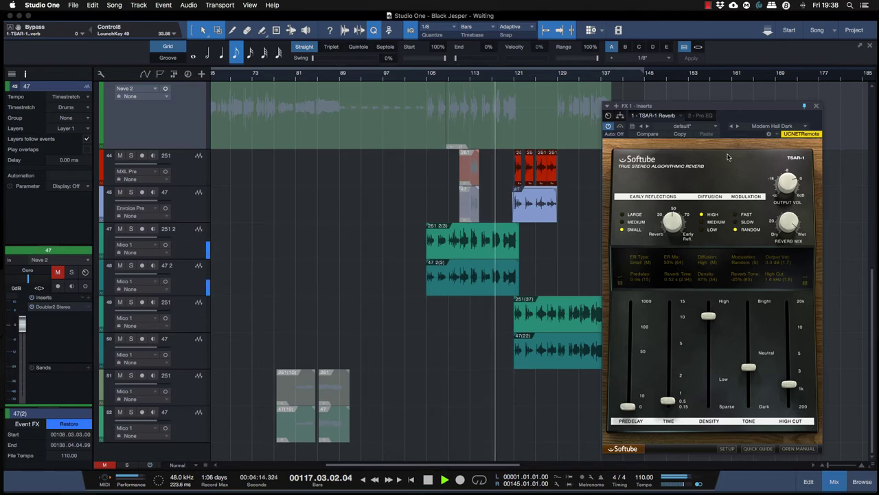
key(space)
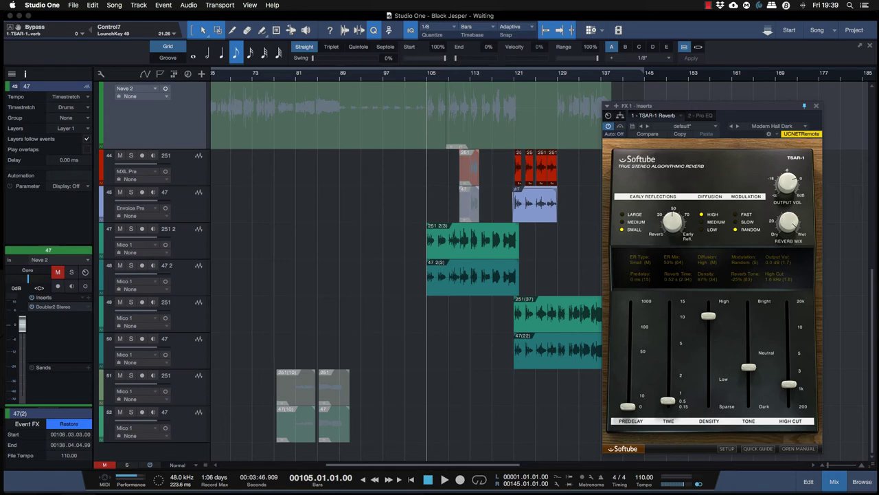
key(space)
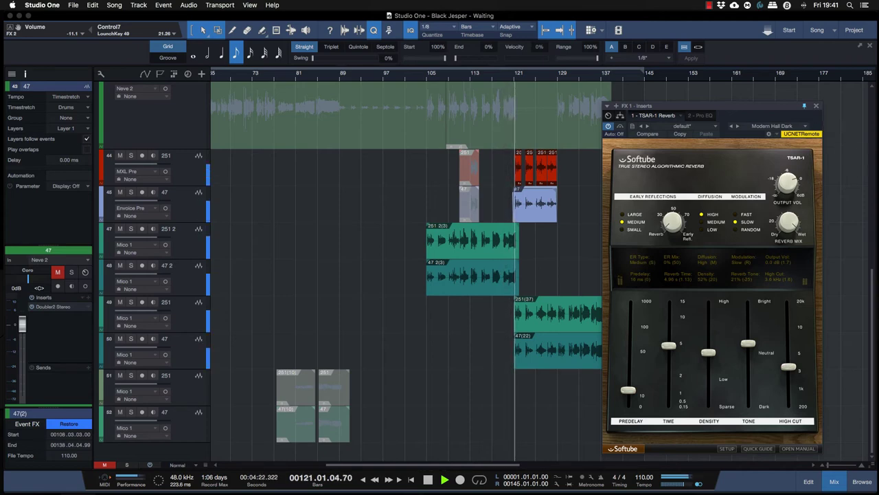
key(space)
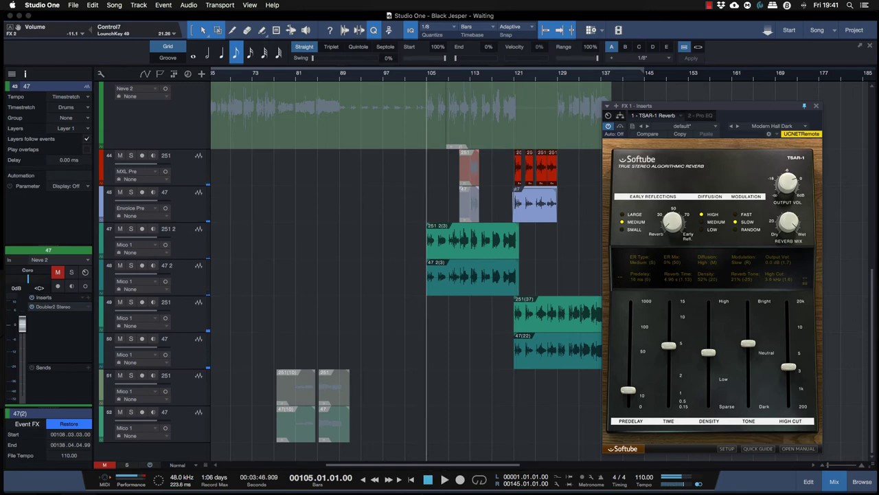
- Play the lead vocal clip on track 42 from bar 13, toggling the track's solo and the reverb bypass to compare
scroll(378, 181, up, 5)
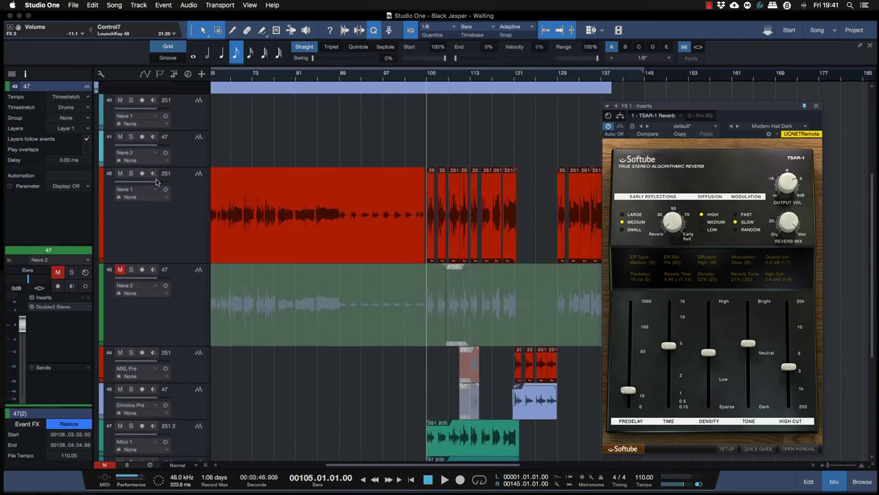
scroll(372, 184, left, 10)
click(379, 184)
key(space)
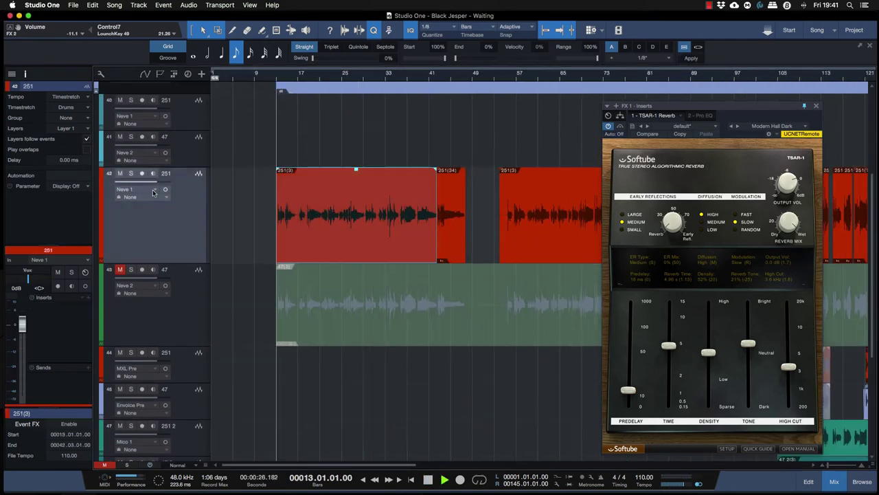
click(131, 173)
click(132, 174)
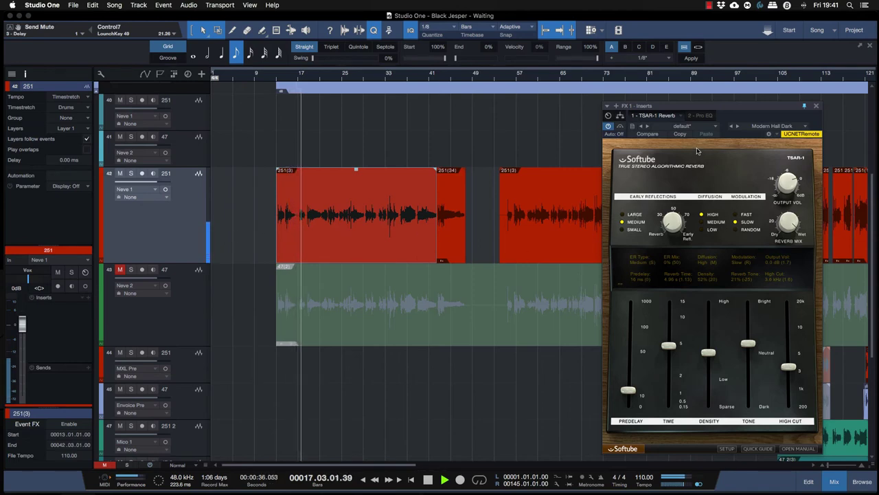
click(621, 127)
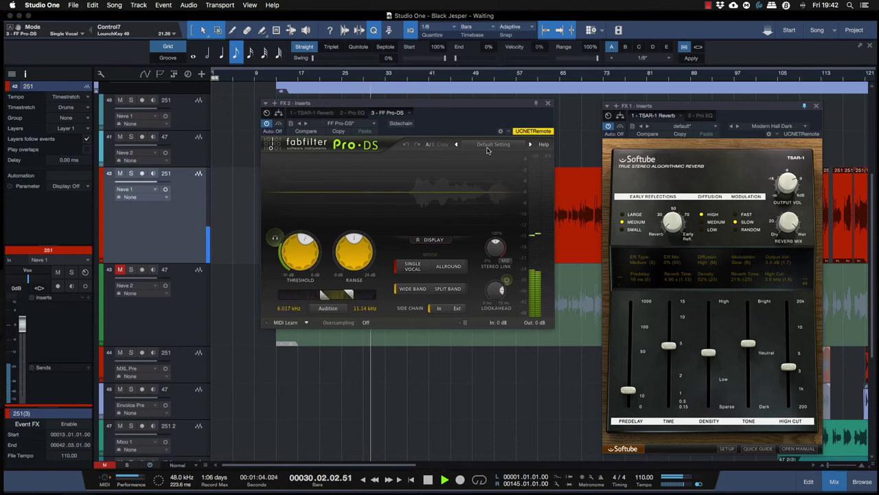
- Set the threshold of the FF Pro-DS de-esser on FX 2 to -36.18 dB
mouse_move(300, 249)
mouse_down()
mouse_move(299, 263)
mouse_move(288, 246)
mouse_move(287, 258)
mouse_move(289, 246)
mouse_up()
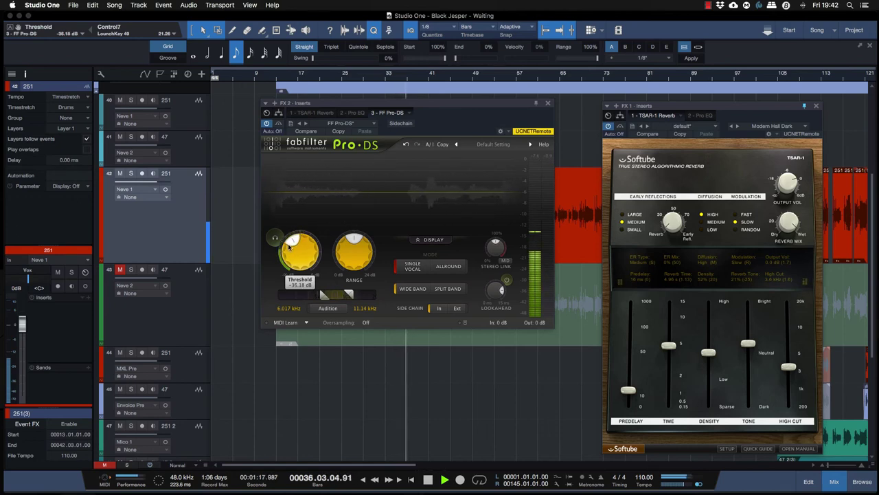
- Set the FF Pro-DS threshold to -37.42 dB and its range to 2.84 dB, and close the FX 2 inserts window
drag(289, 245, 288, 247)
mouse_move(349, 248)
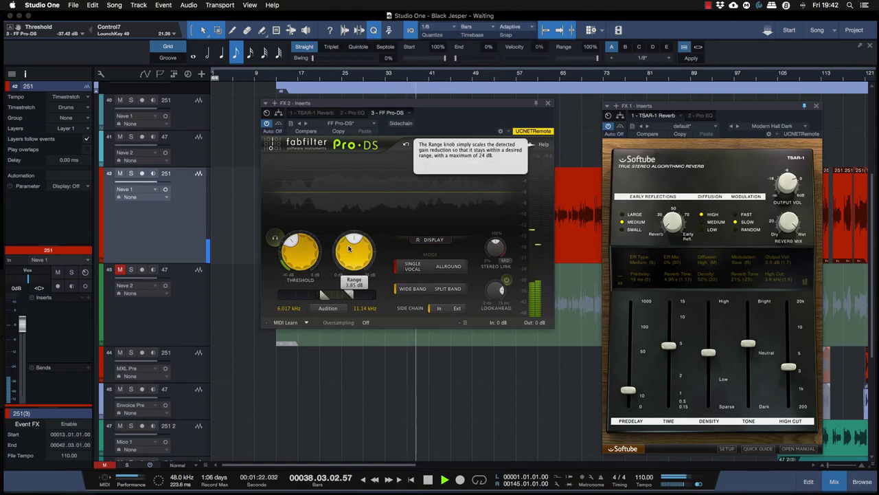
drag(349, 249, 349, 261)
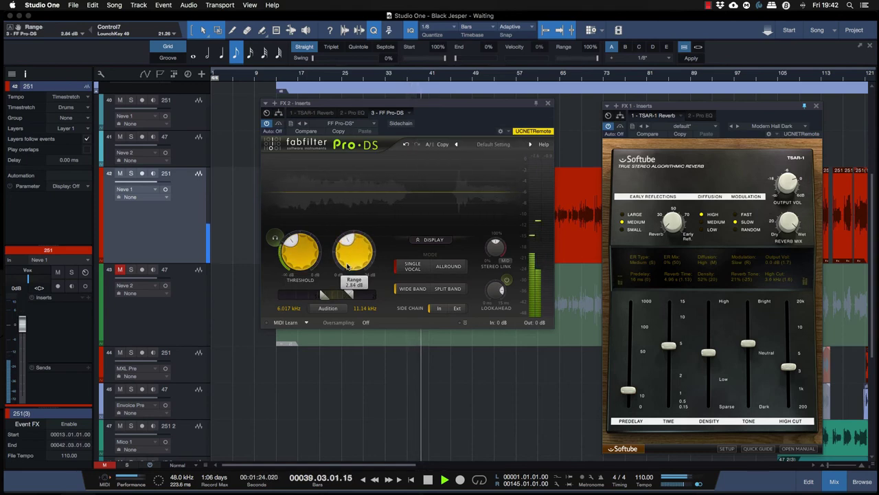
click(548, 103)
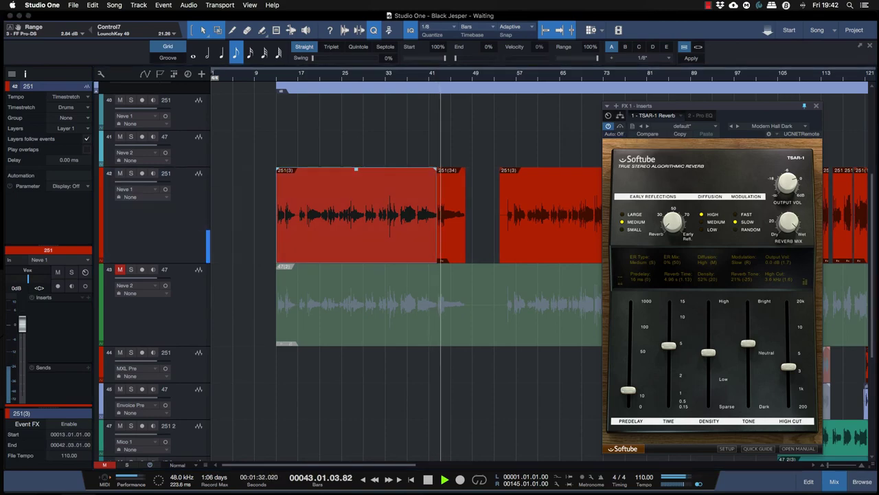
key(ctrl+Up)
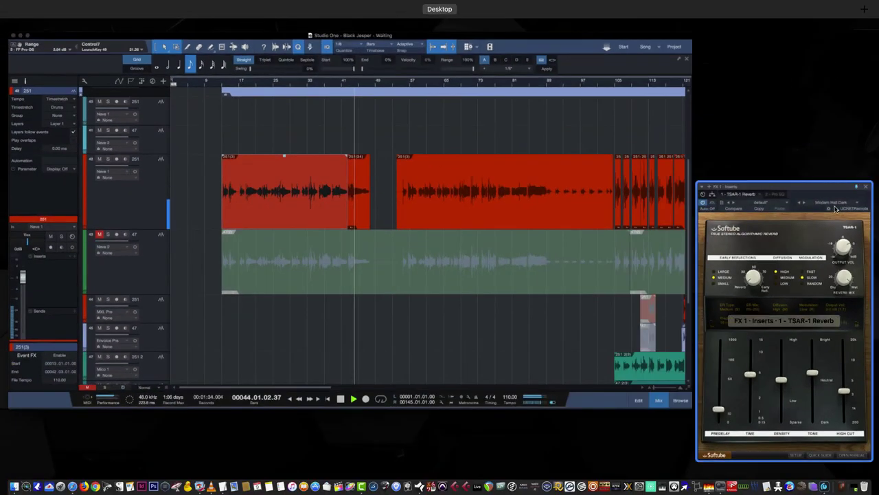
click(605, 221)
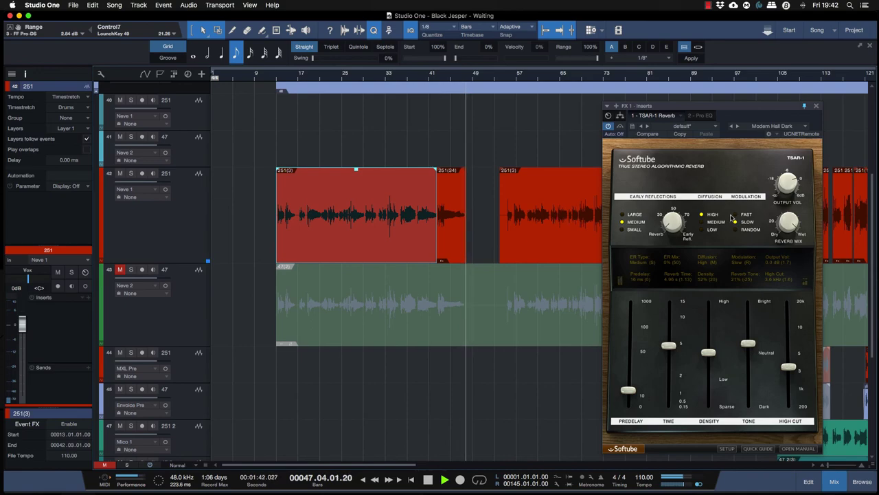
key(ctrl+Up)
key(ctrl+Up)
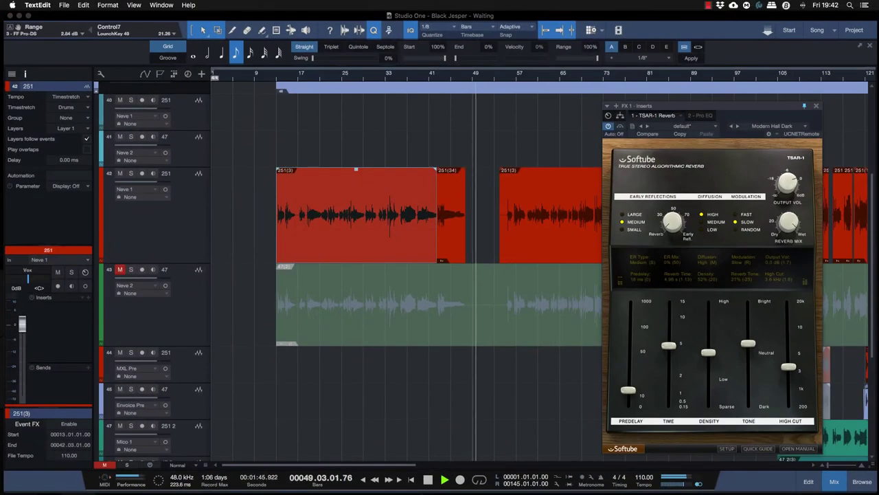
key(super+Tab)
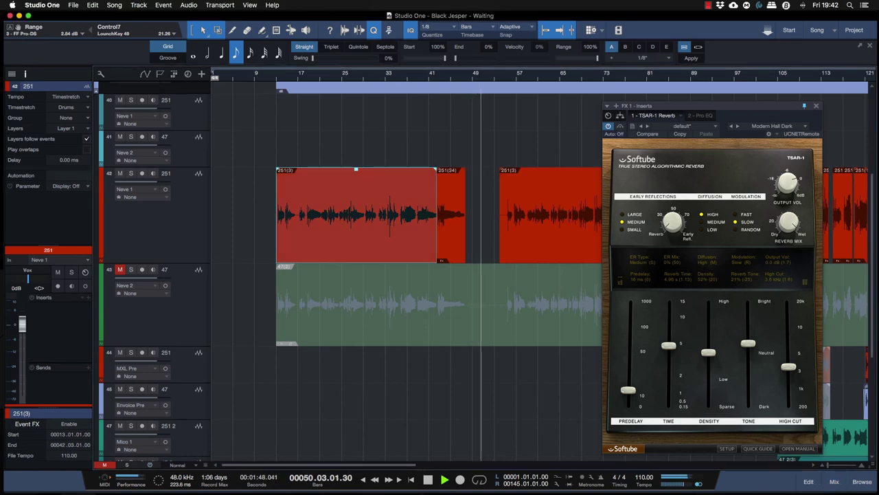
key(super+Tab)
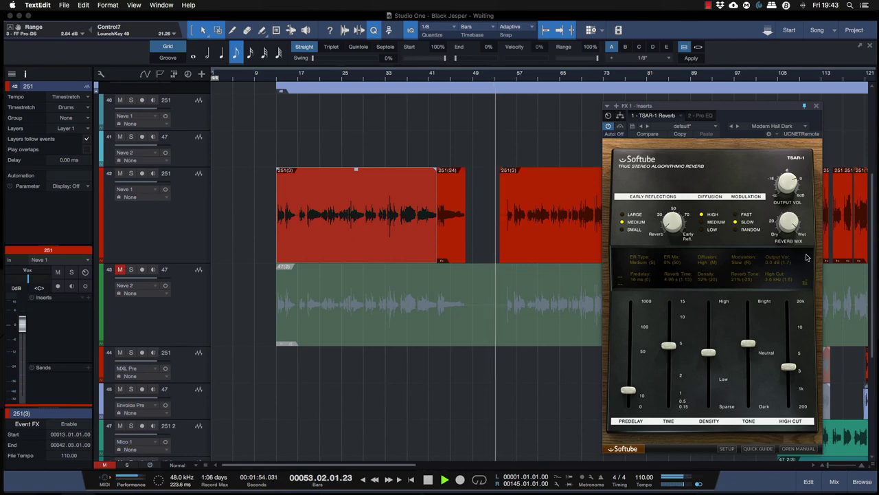
- Deselect the vocal clip on track 42, play the mix from bar 51 and stop playback
click(470, 222)
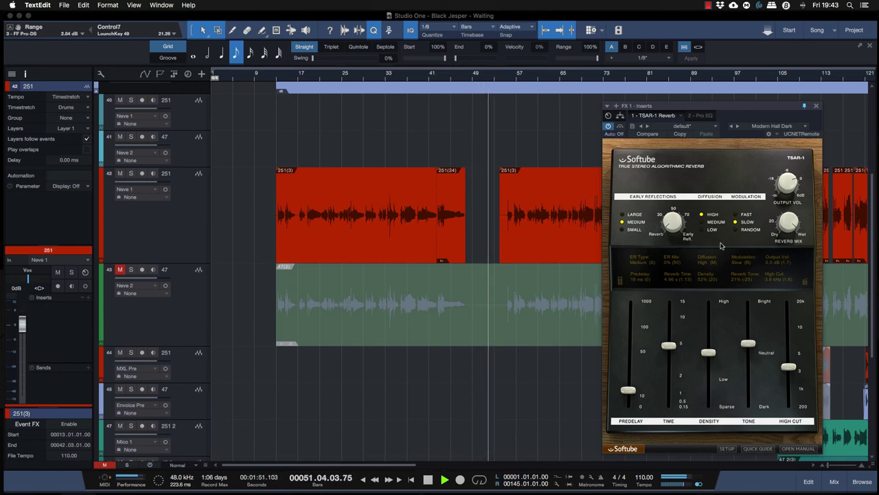
click(503, 228)
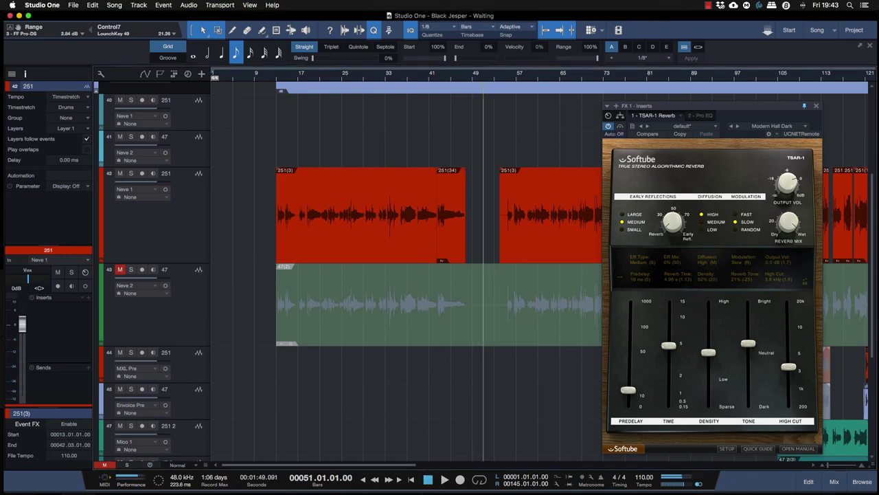